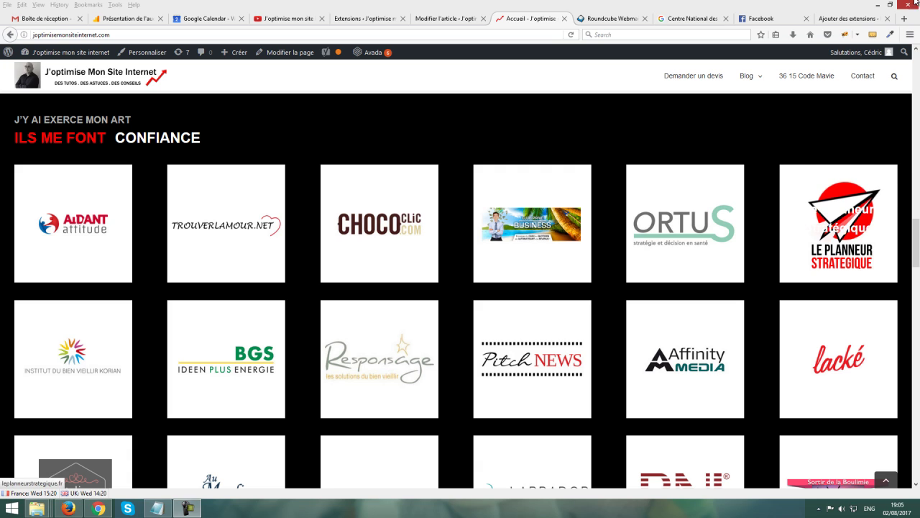
- Search the demo site's plugin directory for "p3", then install and activate P3 (Plugin Performance Profiler)
left_click(847, 18)
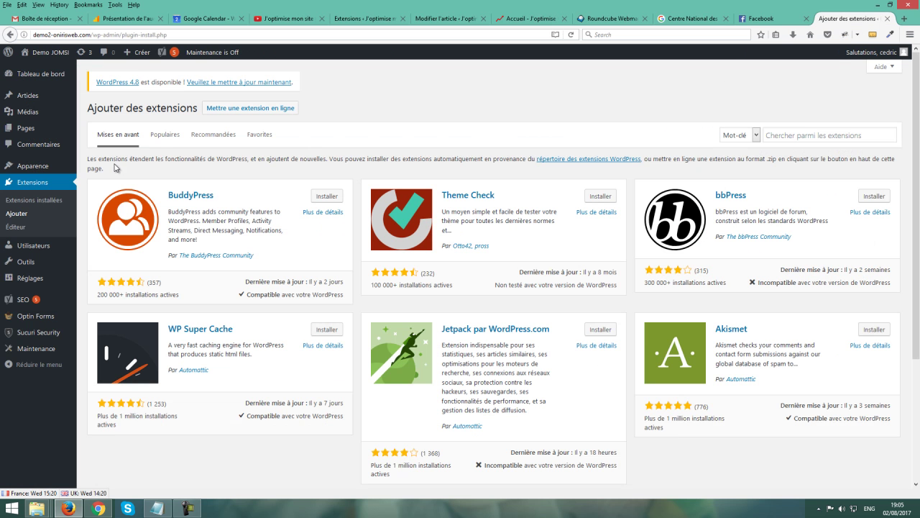
left_click(799, 136)
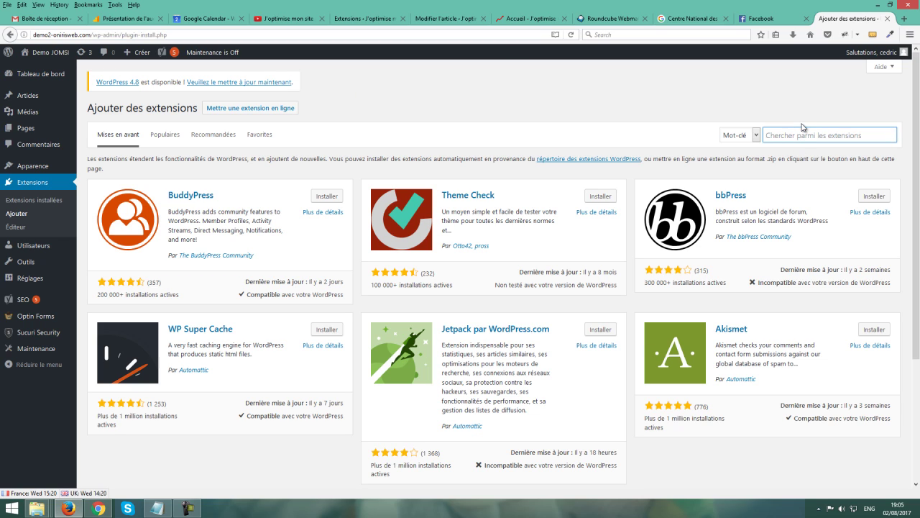
type("p3")
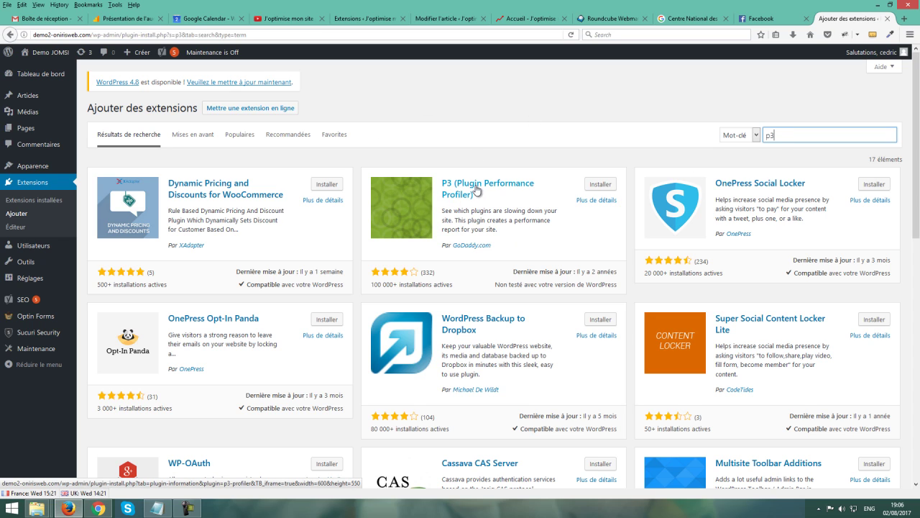
left_click(594, 185)
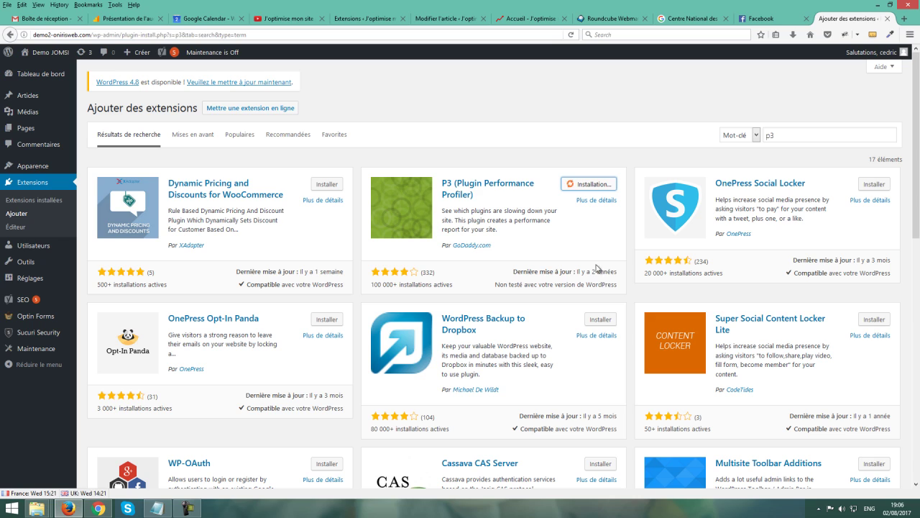
left_click_drag(513, 271, 618, 281)
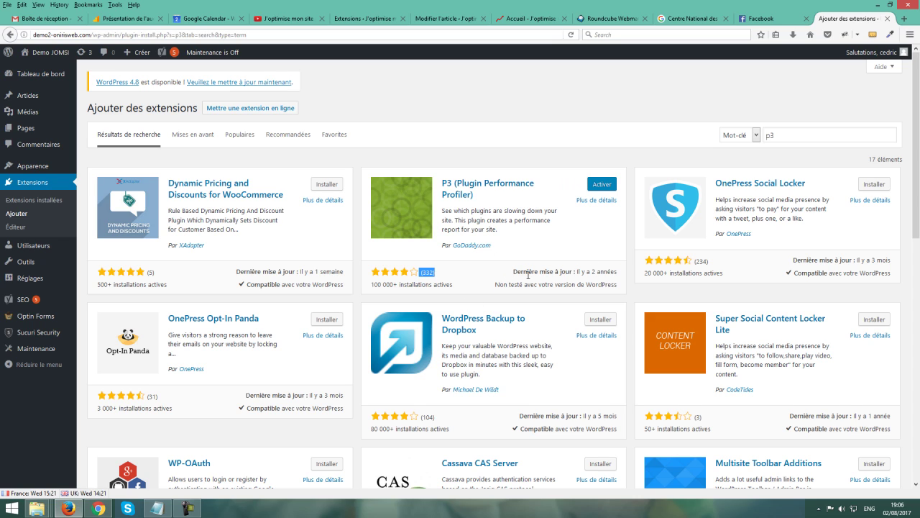
left_click(549, 254)
left_click(593, 184)
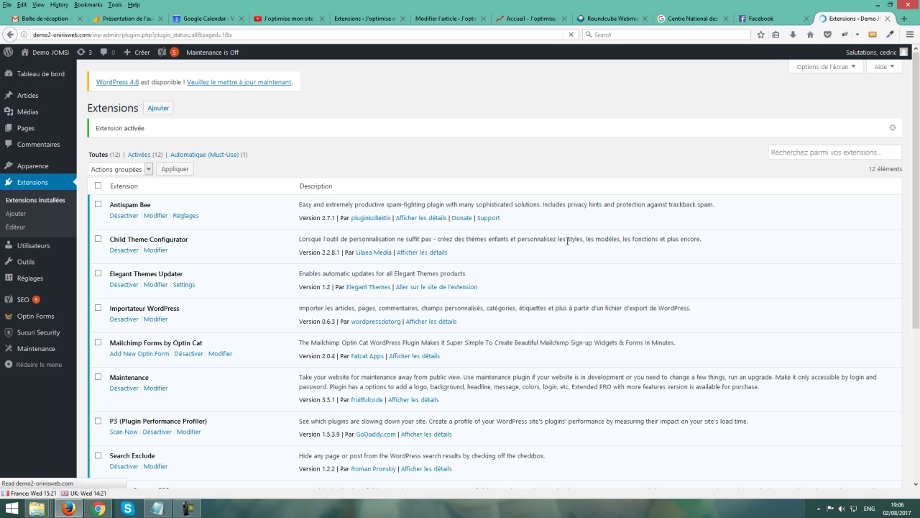
- Look through the full list of installed extensions on the demo site
scroll(429, 229, "down", 6)
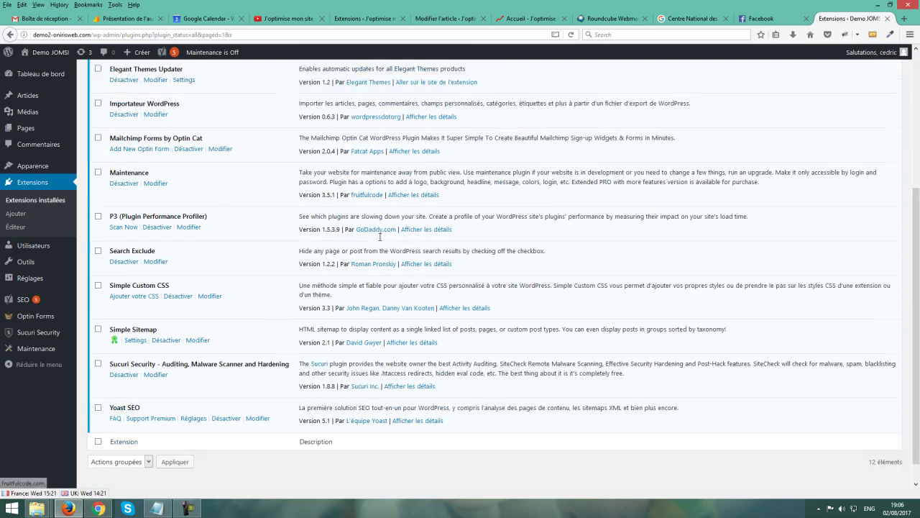
scroll(202, 203, "up", 6)
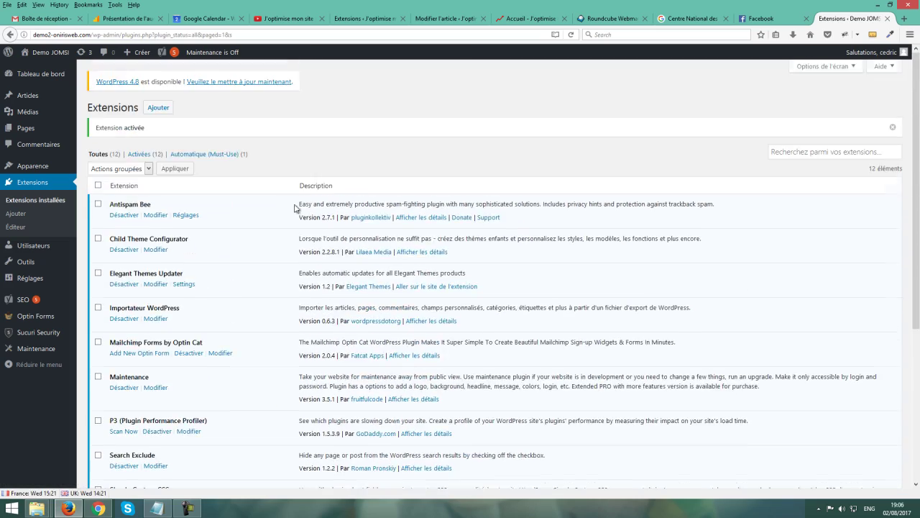
scroll(197, 181, "down", 6)
scroll(230, 169, "up", 6)
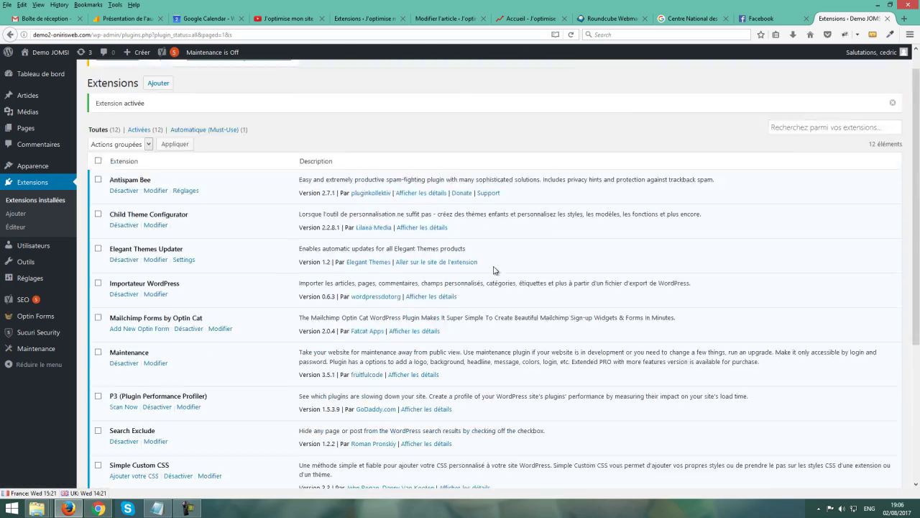
scroll(457, 285, "down", 6)
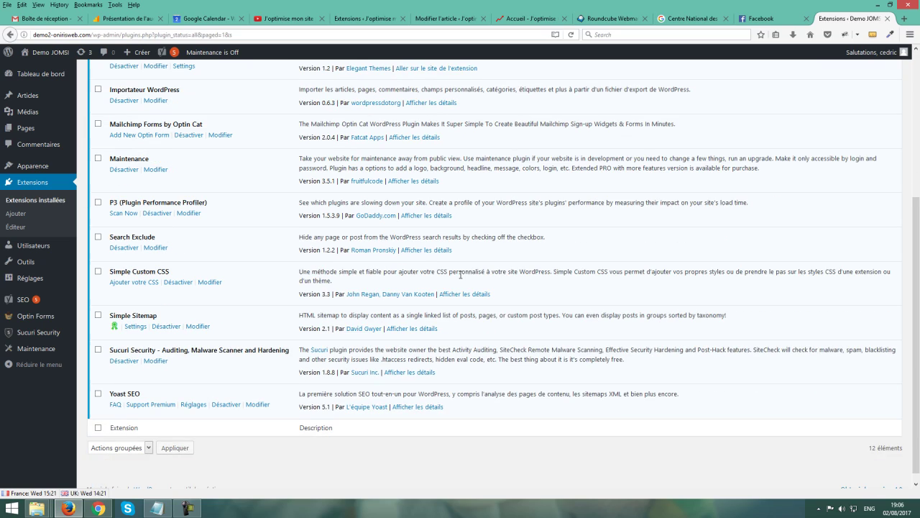
scroll(401, 269, "up", 6)
scroll(404, 266, "down", 6)
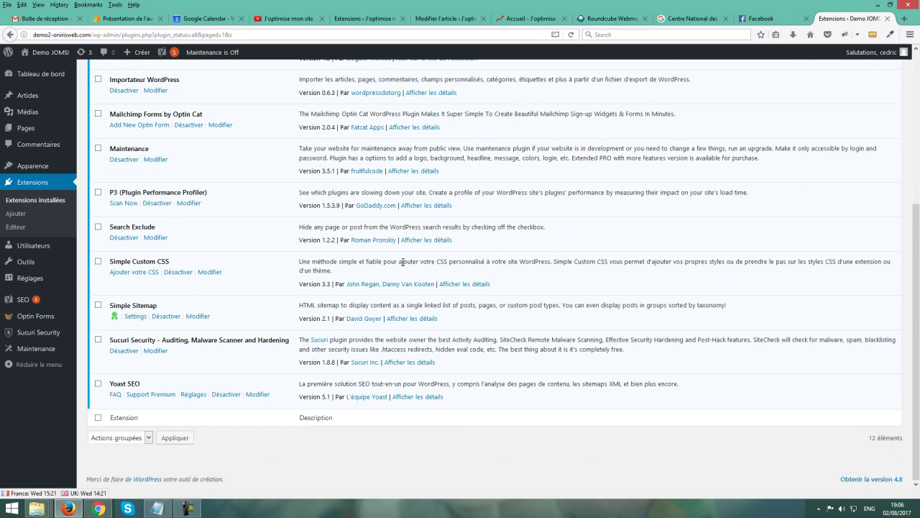
scroll(498, 279, "up", 1)
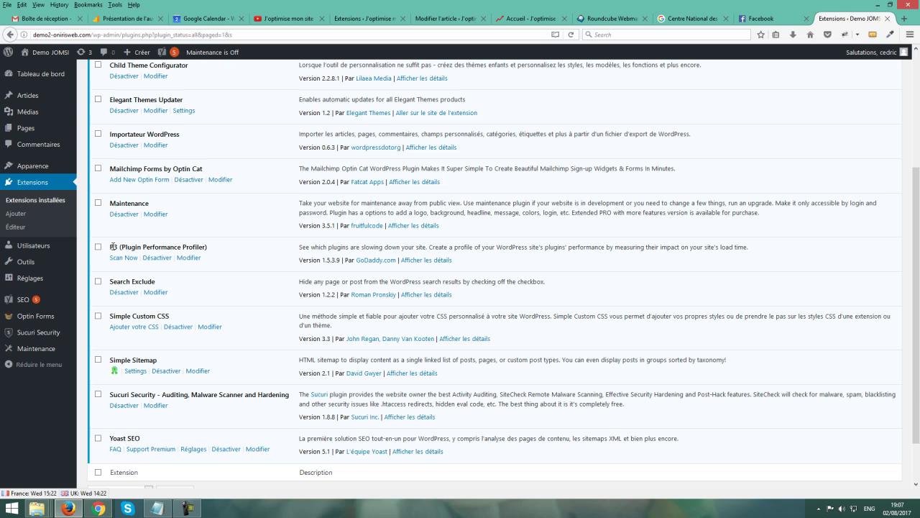
- Run an automatic performance scan with P3 (Plugin Performance Profiler), keeping the suggested scan name, and open its results
left_click_drag(110, 249, 244, 255)
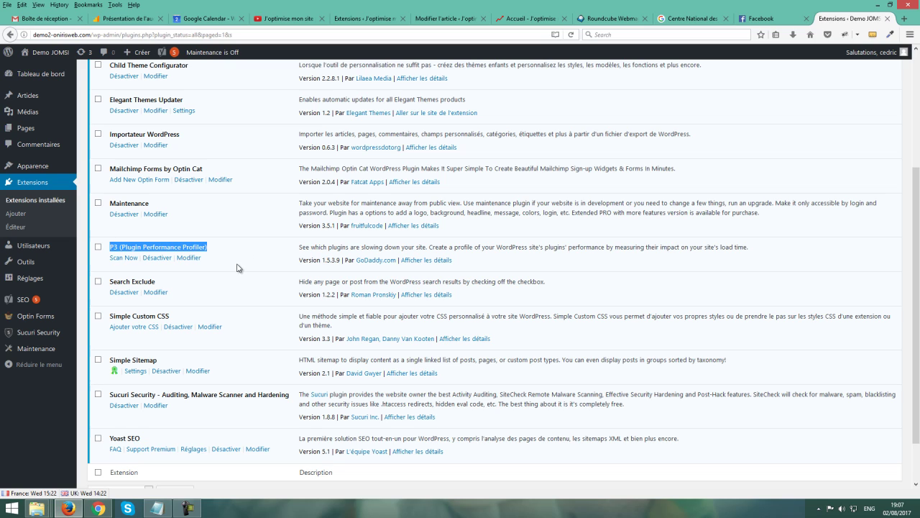
left_click(244, 259)
left_click(118, 258)
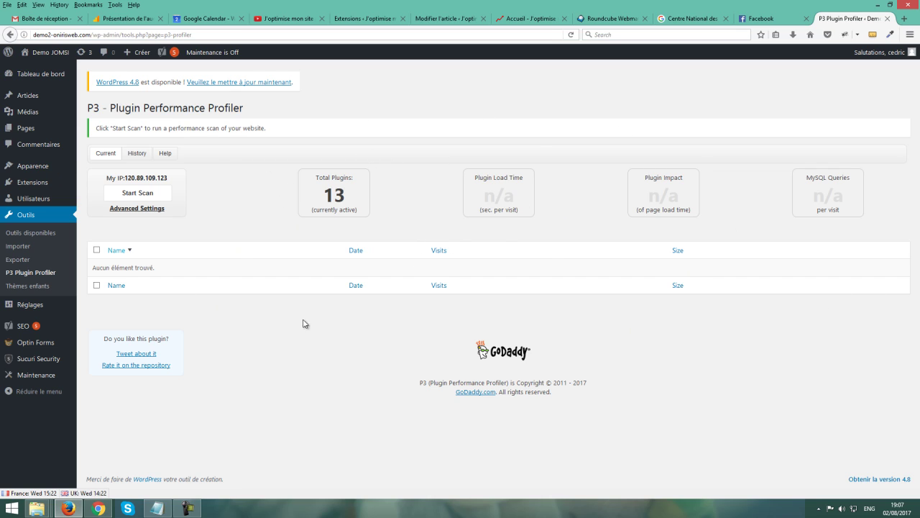
left_click(147, 192)
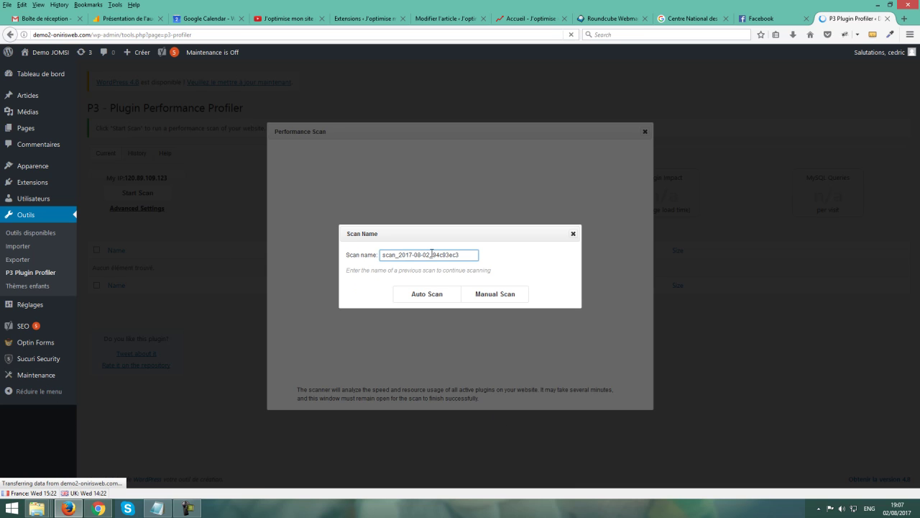
triple_click(464, 254)
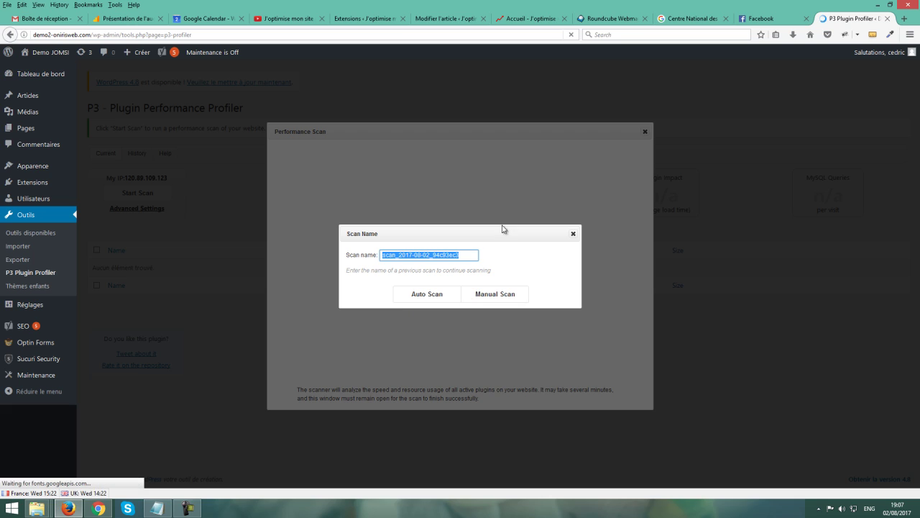
left_click(417, 295)
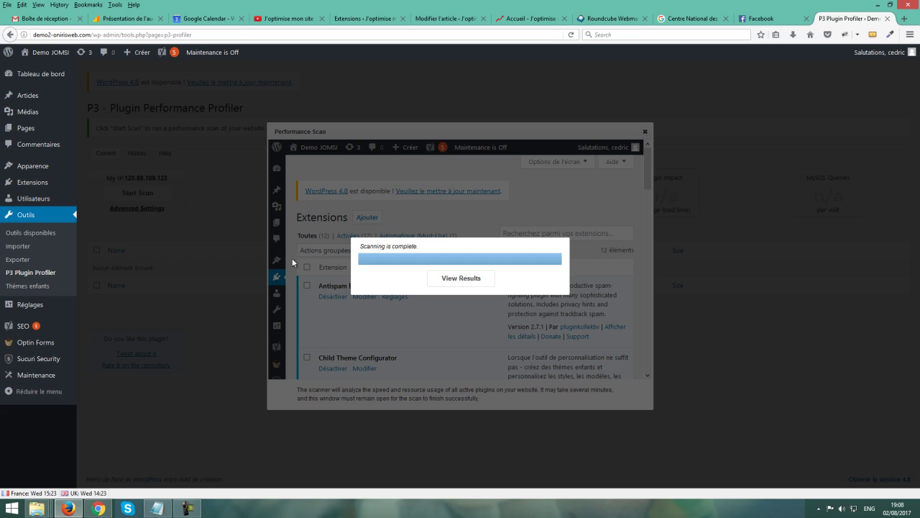
left_click(460, 278)
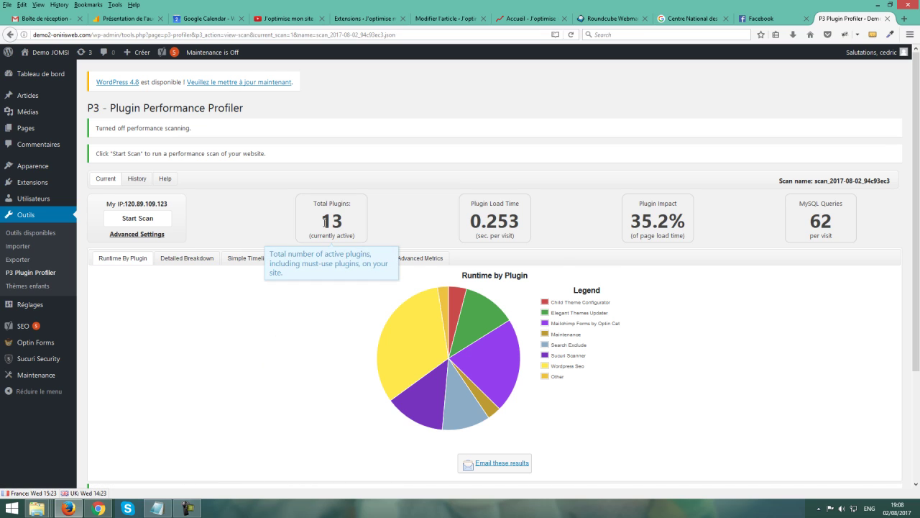
- Examine the scan's summary figures for plugin load time, plugin impact and MySQL queries per visit
mouse_move(501, 221)
left_click_drag(466, 222, 529, 225)
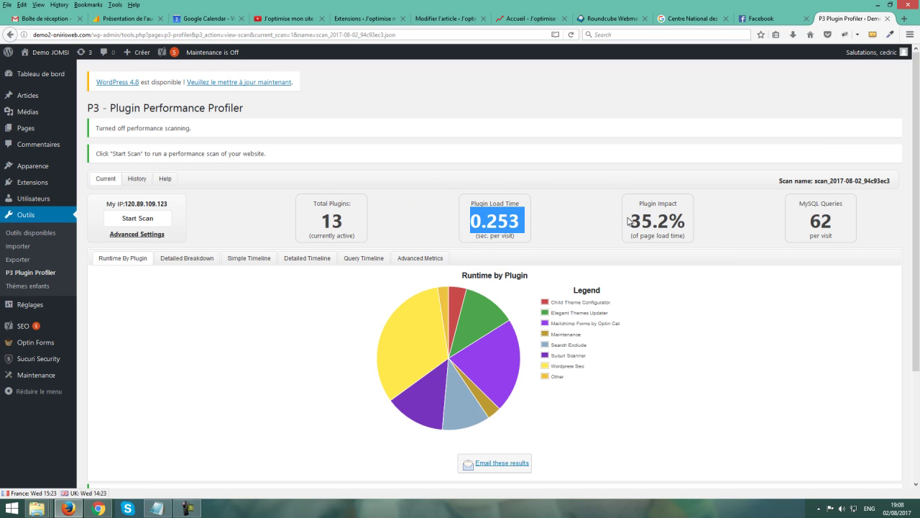
left_click_drag(628, 222, 695, 226)
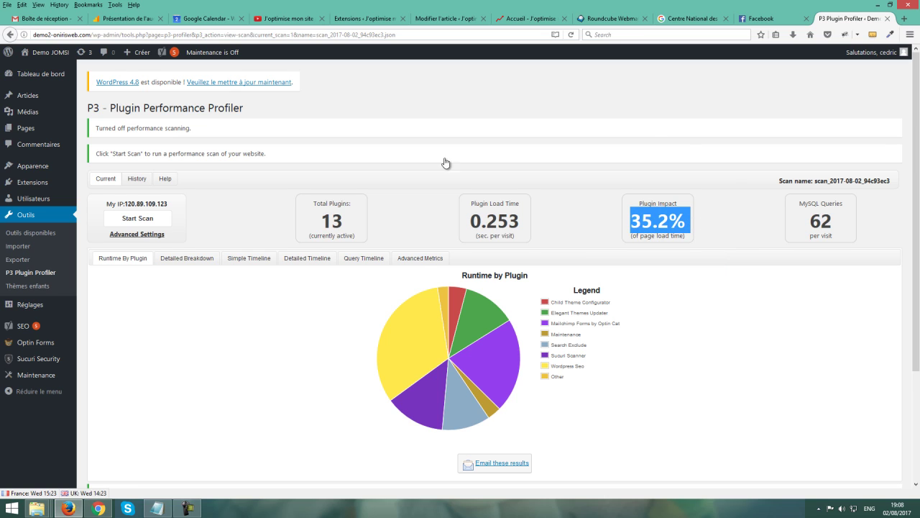
mouse_move(638, 223)
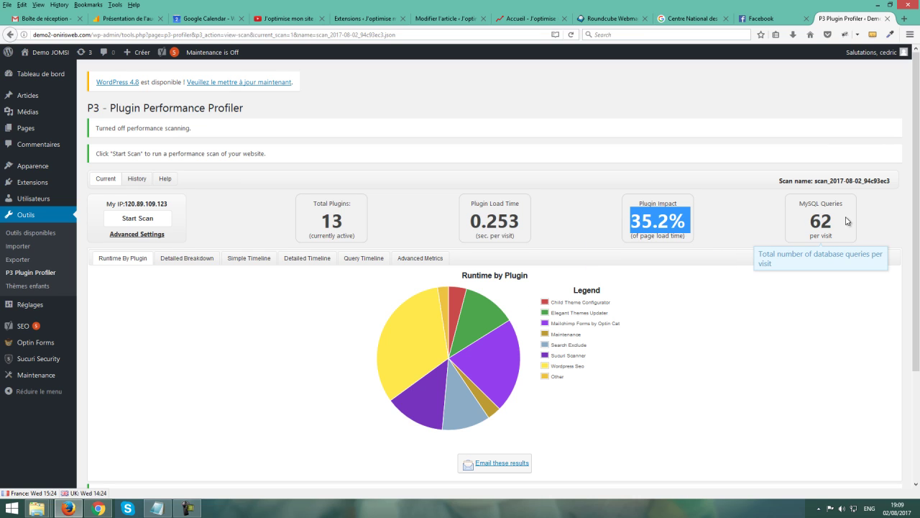
left_click_drag(828, 223, 784, 229)
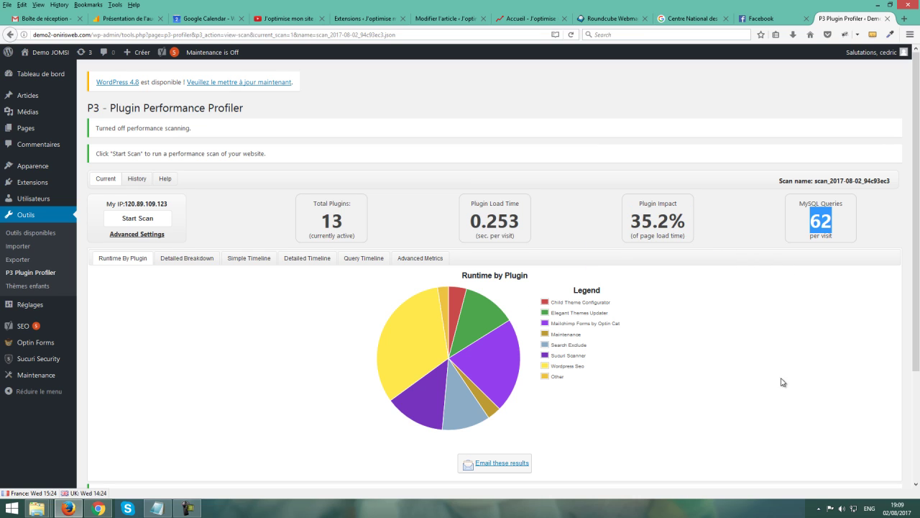
- Examine the Runtime by Plugin pie chart and its legend to compare each plugin's share of the load time
scroll(755, 384, "down", 3)
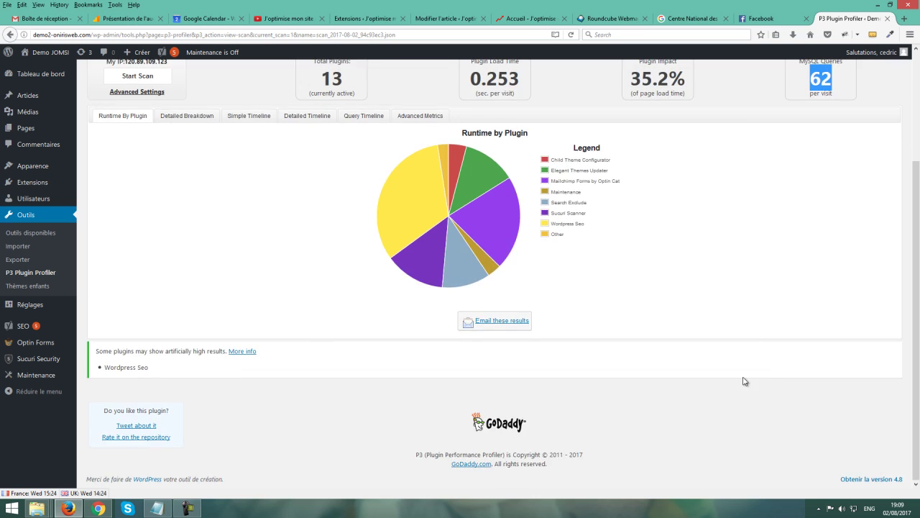
scroll(748, 381, "up", 3)
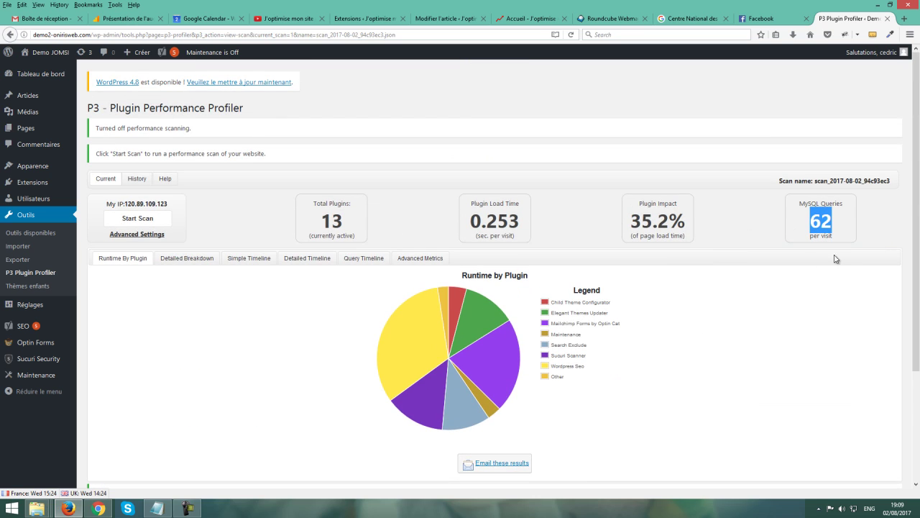
scroll(708, 414, "down", 3)
scroll(702, 405, "up", 3)
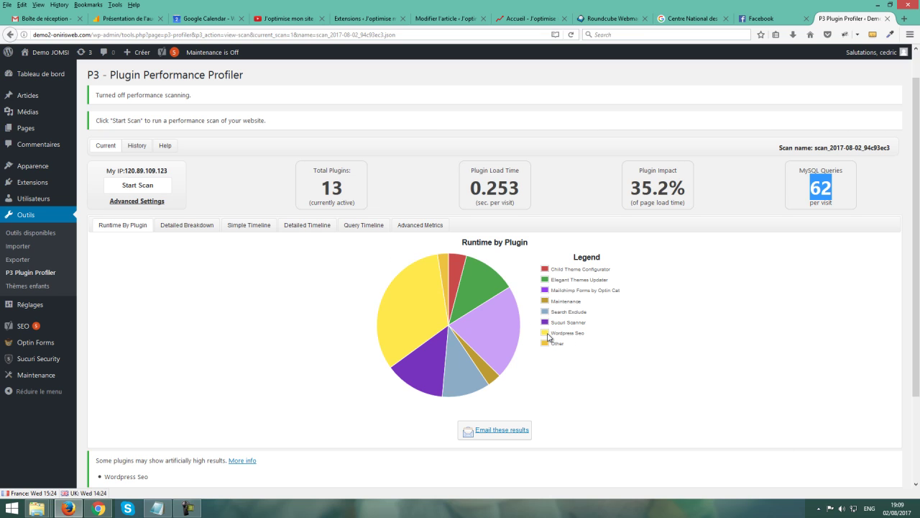
mouse_move(421, 315)
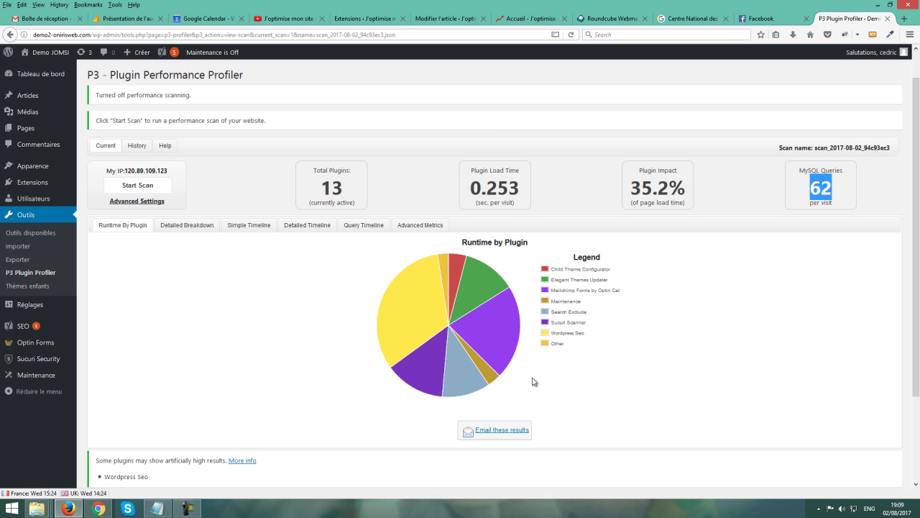
scroll(642, 360, "down", 1)
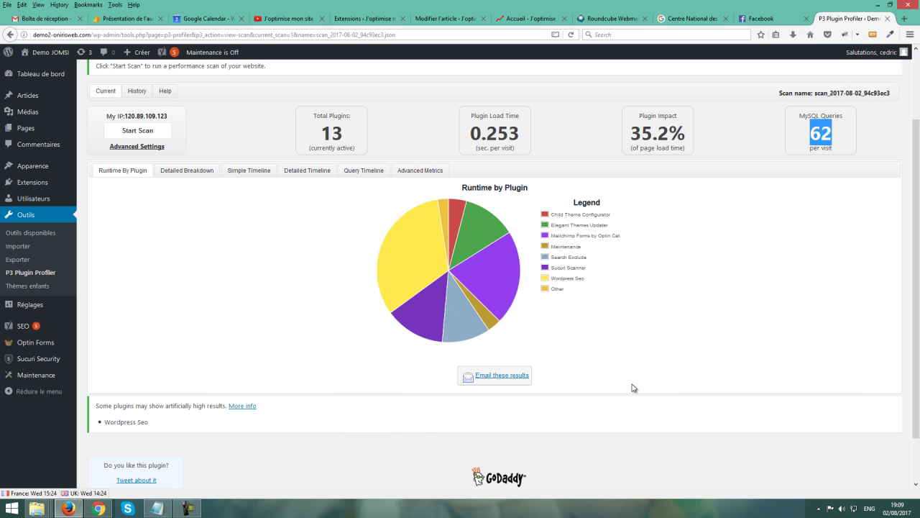
left_click(713, 341)
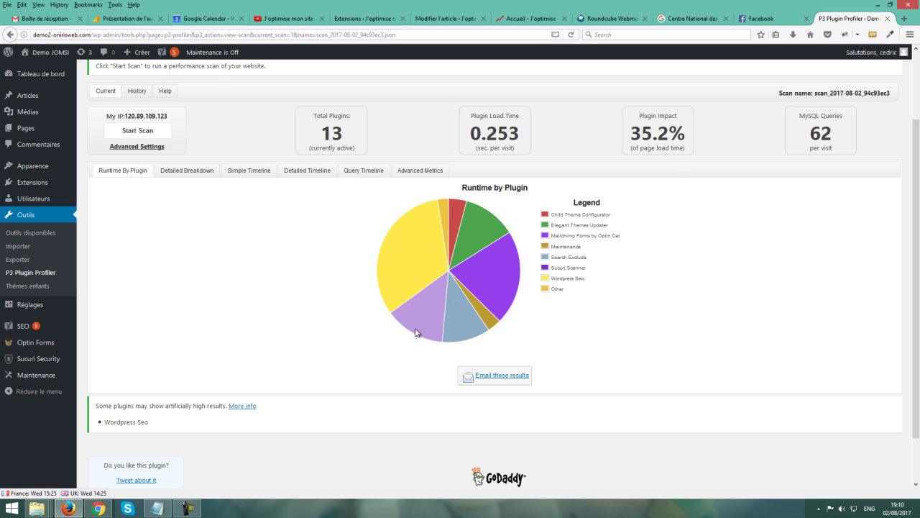
mouse_move(415, 332)
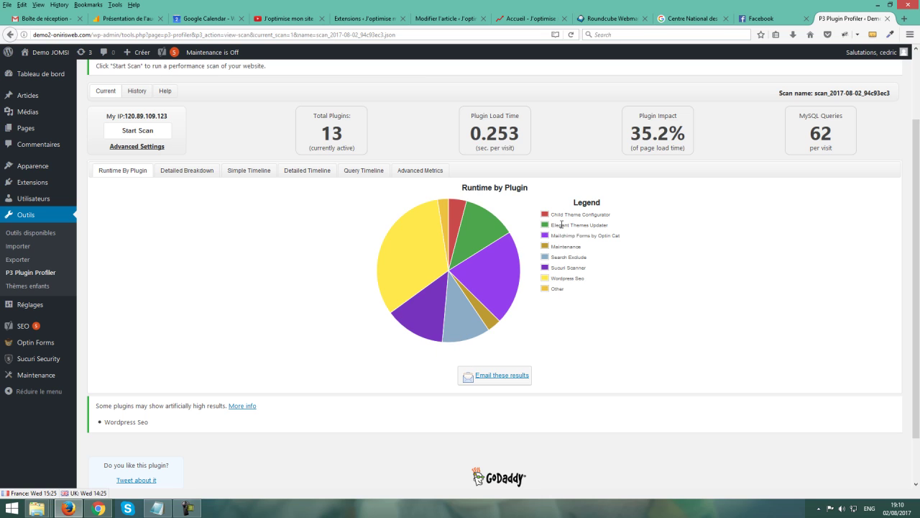
- Open the installed extensions in a new tab, deactivate Elegant Themes Updater, and return to the P3 scan results
left_click_drag(571, 225, 556, 227)
mouse_move(23, 184)
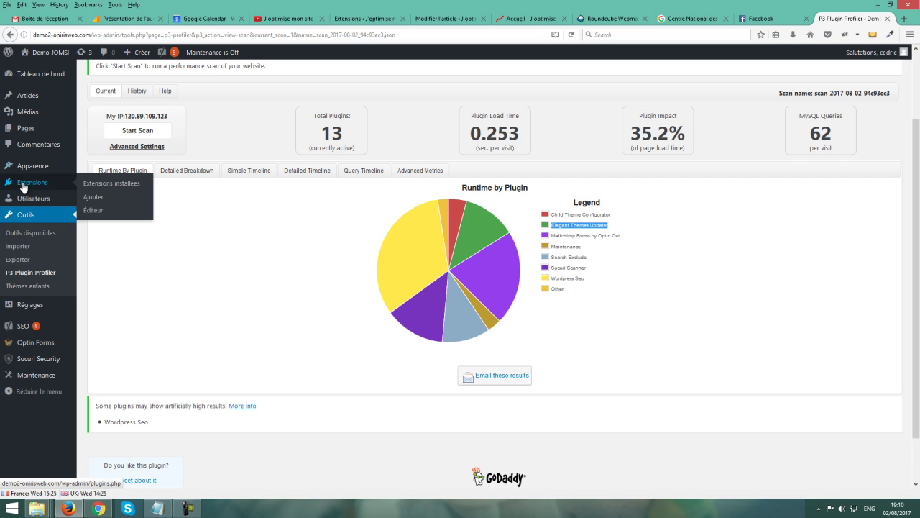
right_click(91, 187)
left_click(101, 195)
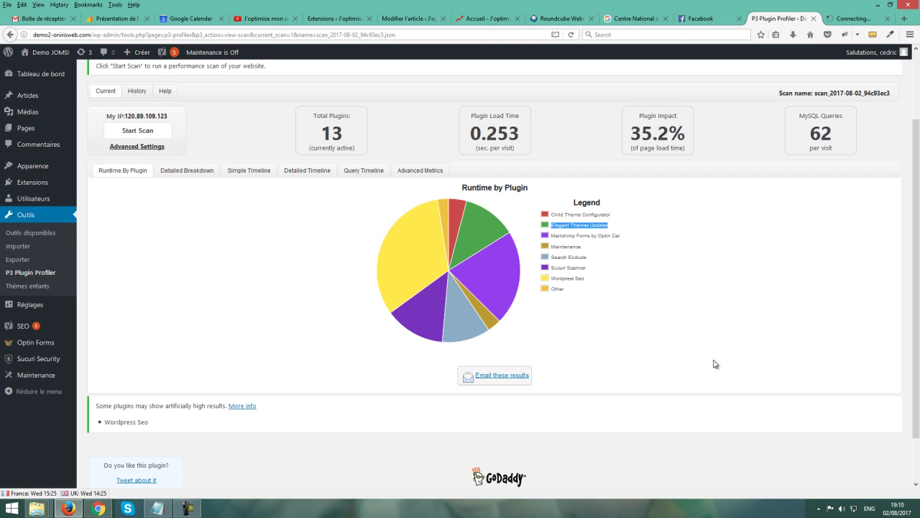
left_click(831, 18)
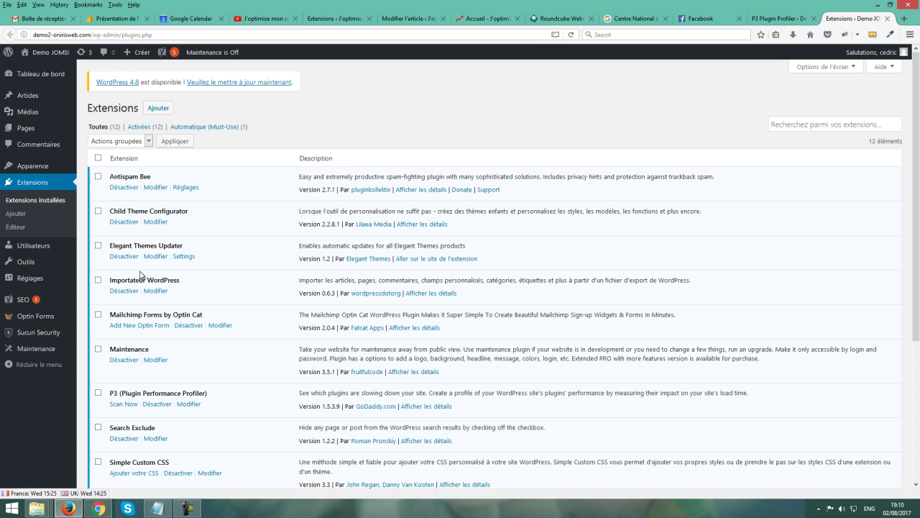
left_click(124, 257)
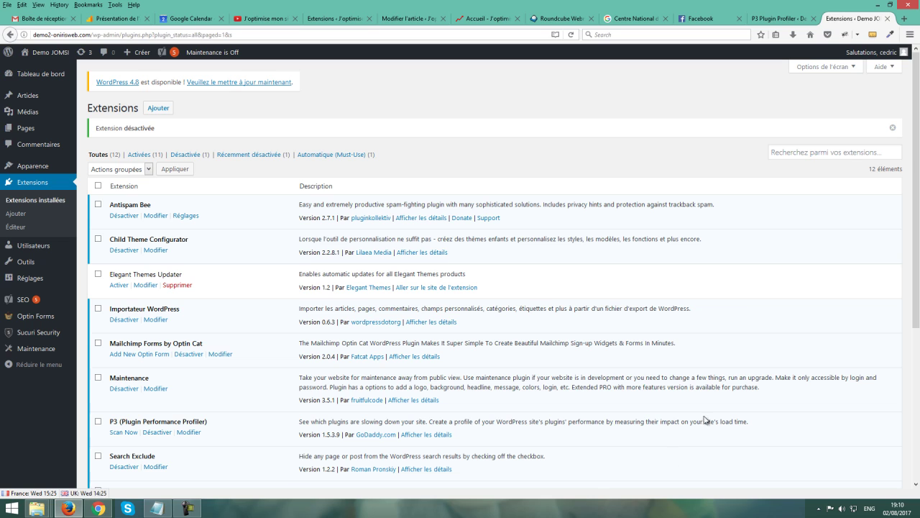
left_click(782, 23)
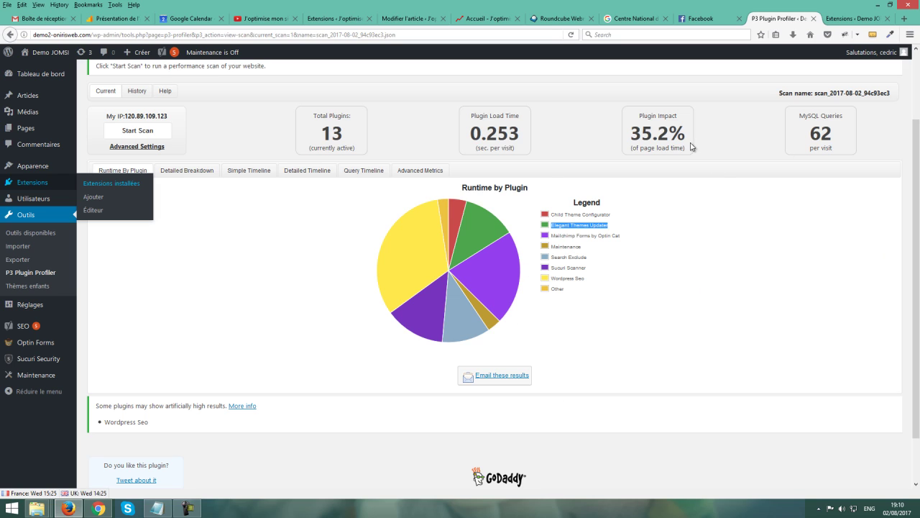
left_click(683, 259)
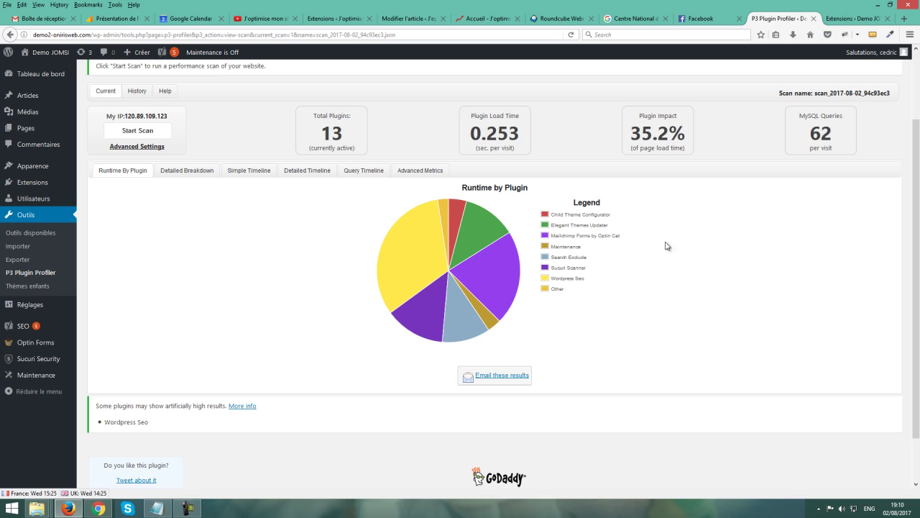
- Check the plugins in the Runtime by Plugin legend, and deactivate the Maintenance plugin in the installed extensions
left_click_drag(557, 243, 624, 238)
left_click(629, 261)
left_click_drag(552, 215, 579, 236)
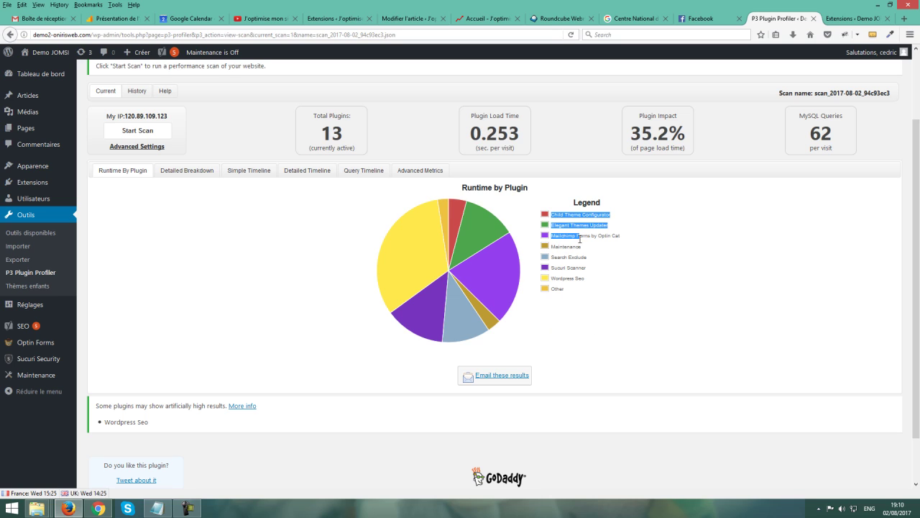
left_click(643, 253)
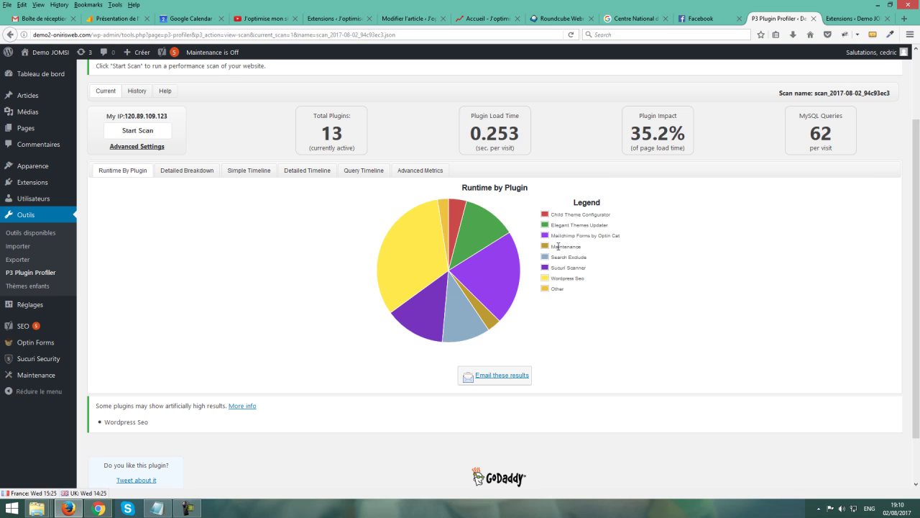
left_click(848, 19)
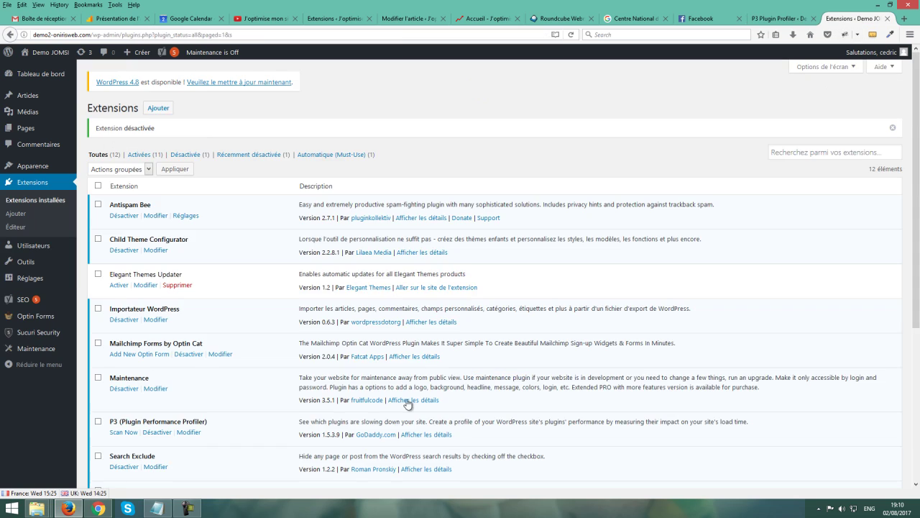
scroll(408, 403, "down", 5)
scroll(433, 419, "up", 5)
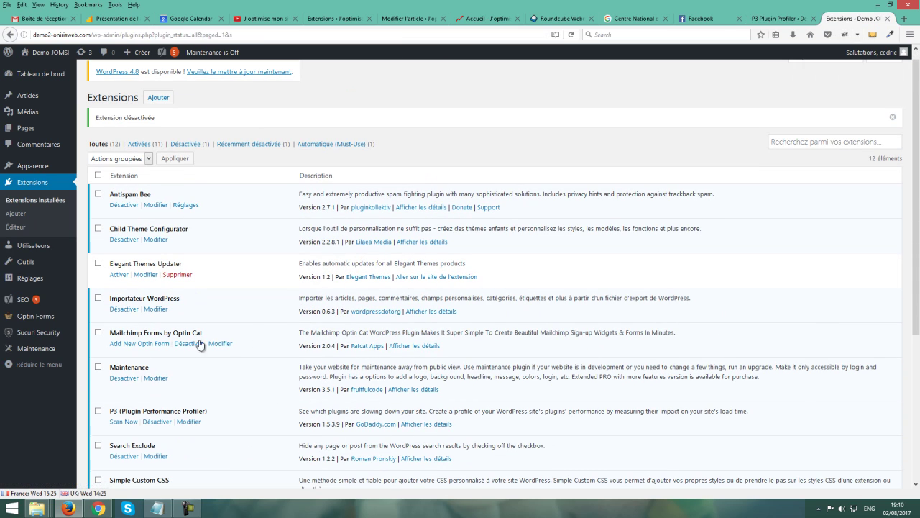
left_click(124, 379)
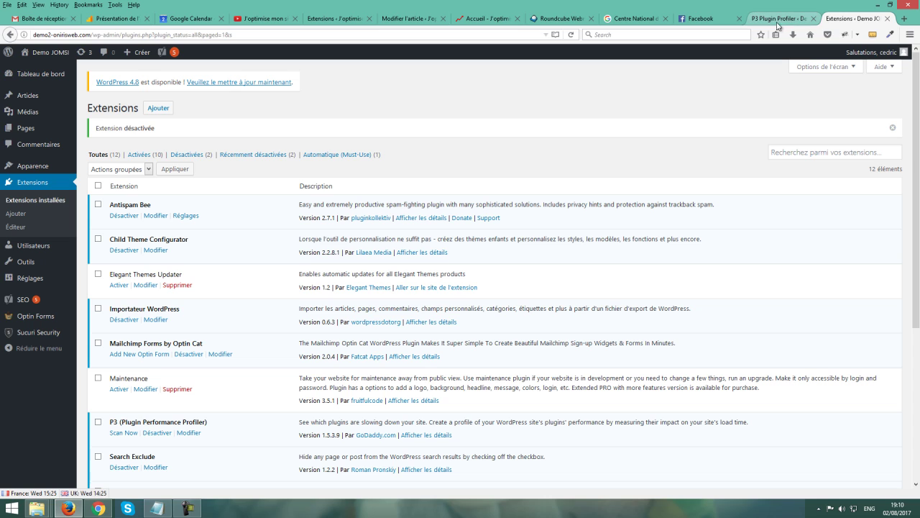
- Consult the P3 chart legend again and deactivate the Search Exclude plugin in the installed extensions
left_click(769, 22)
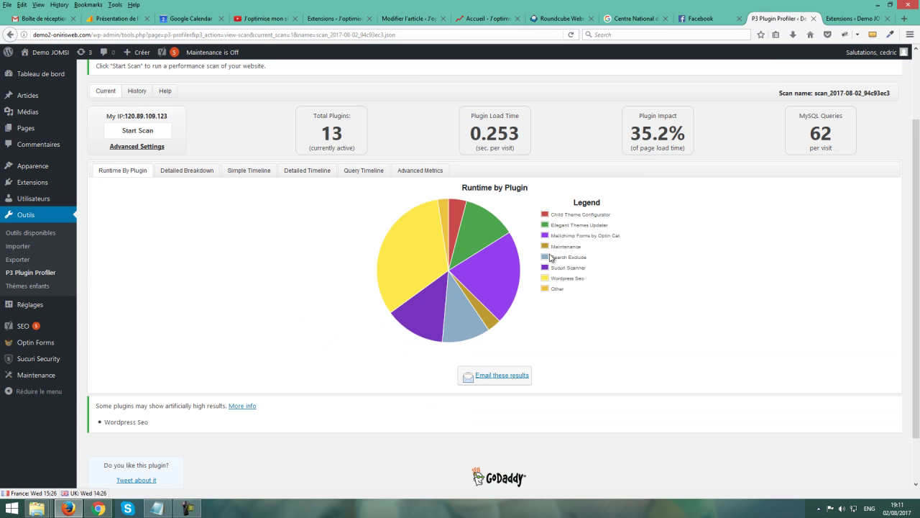
left_click(852, 18)
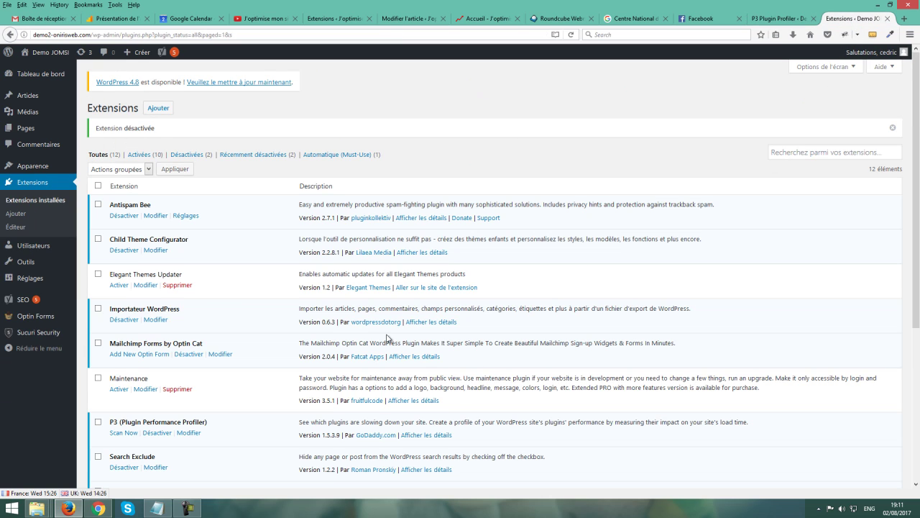
scroll(388, 334, "down", 6)
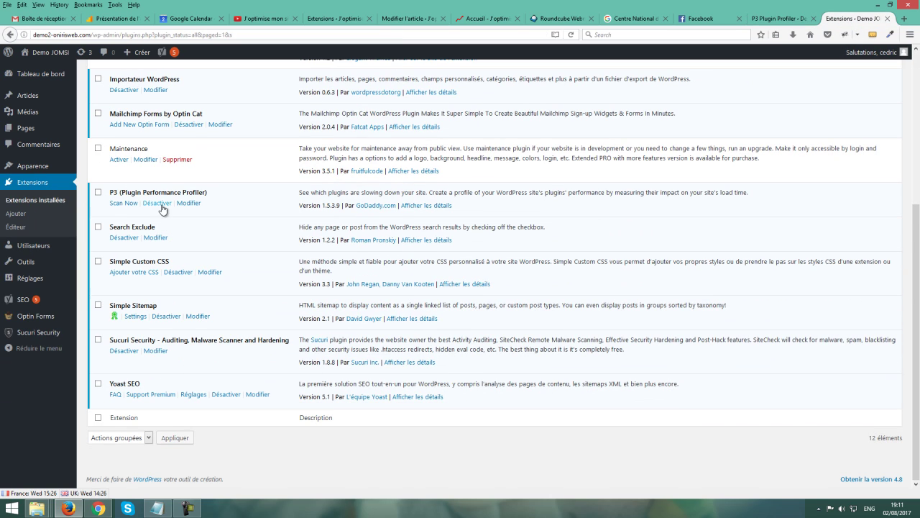
left_click(126, 245)
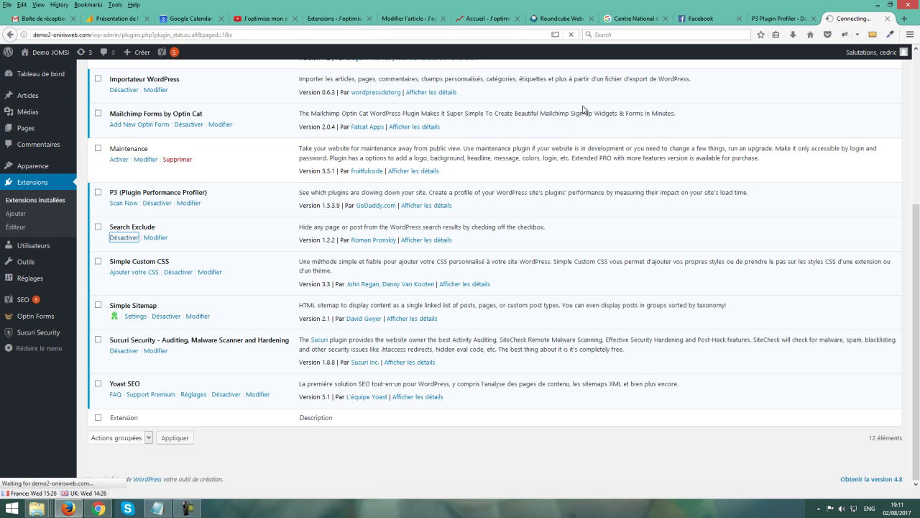
- Return to the P3 scan results, run a new automatic performance scan with the suggested scan name, and open its results
left_click(768, 19)
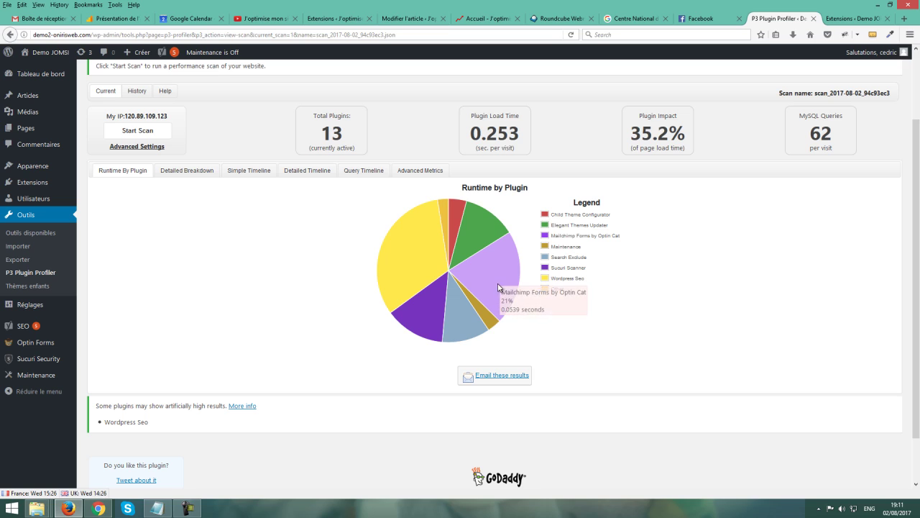
mouse_move(482, 238)
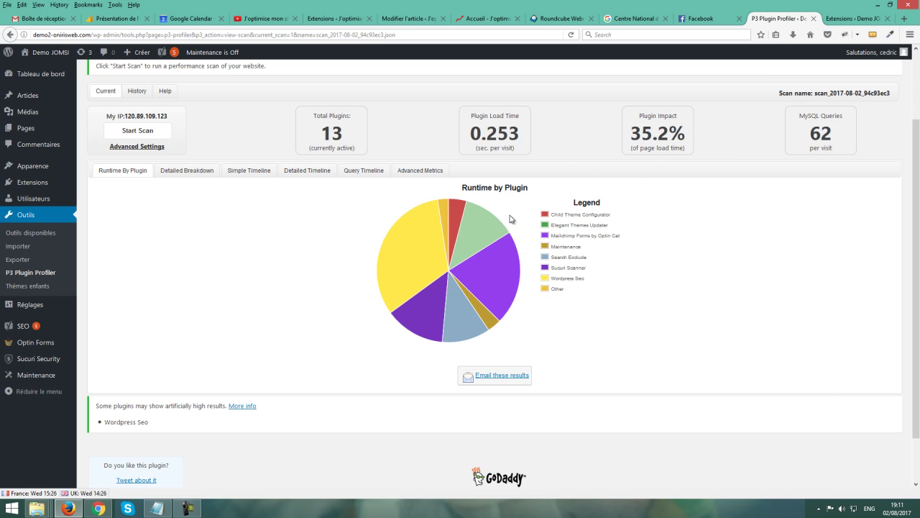
right_click(794, 52)
left_click(703, 288)
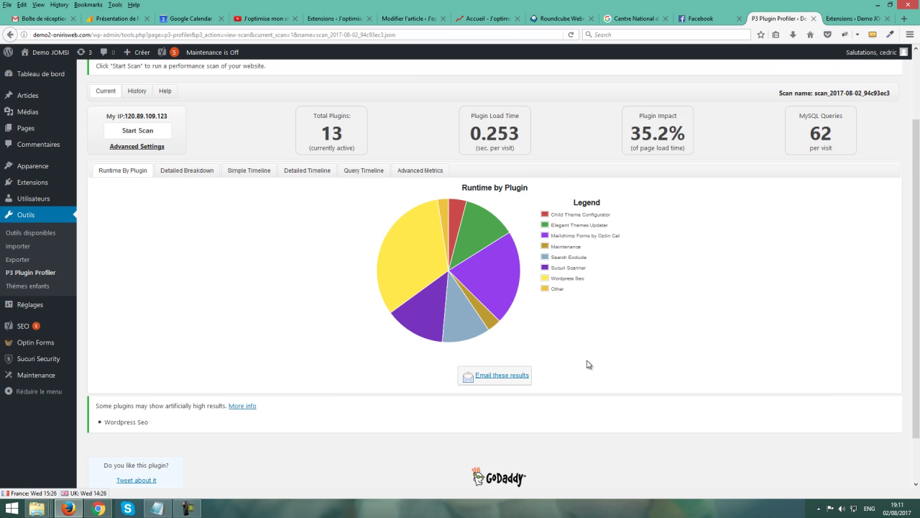
scroll(588, 365, "down", 2)
scroll(234, 263, "up", 4)
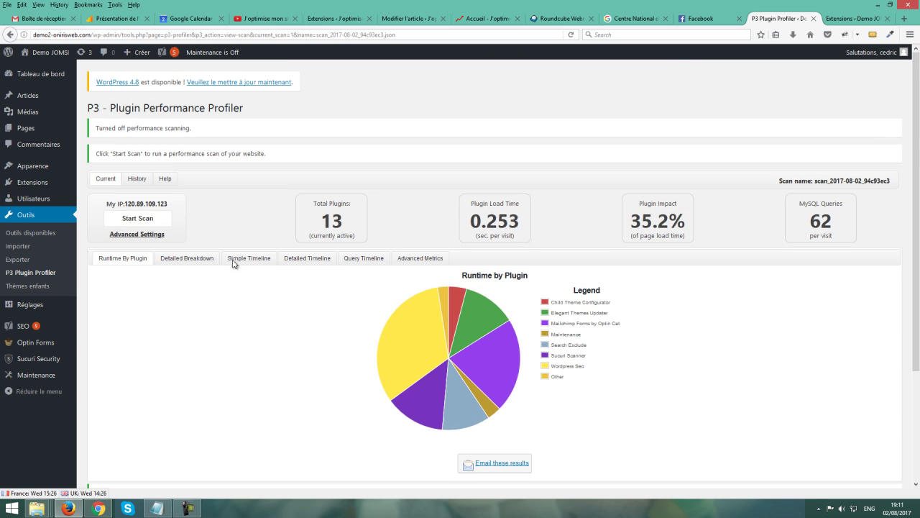
left_click(141, 218)
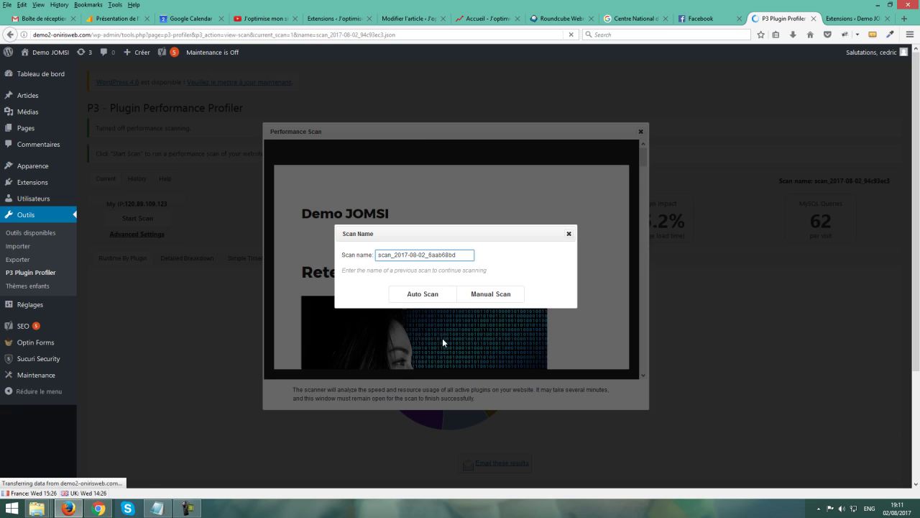
left_click(432, 297)
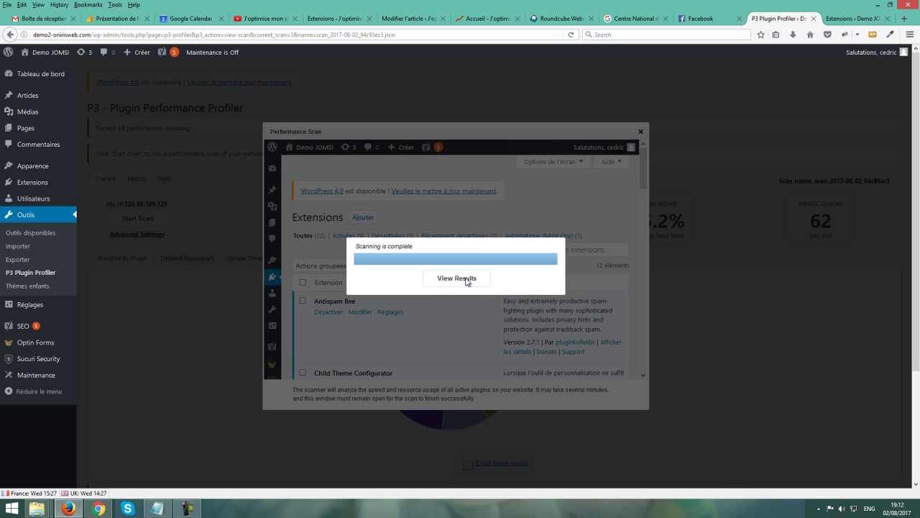
left_click(467, 279)
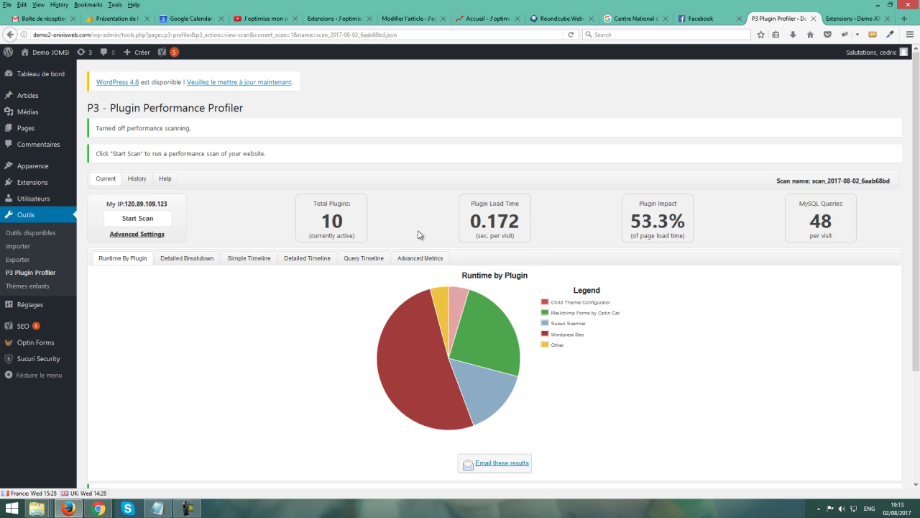
- Review the list of saved scans in the P3 history and return to the current scan's results
left_click(136, 179)
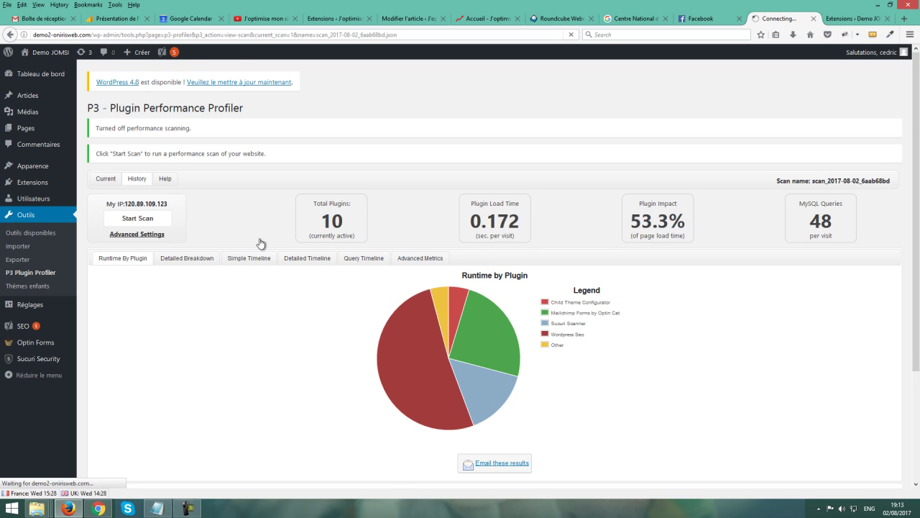
mouse_move(498, 207)
mouse_move(116, 271)
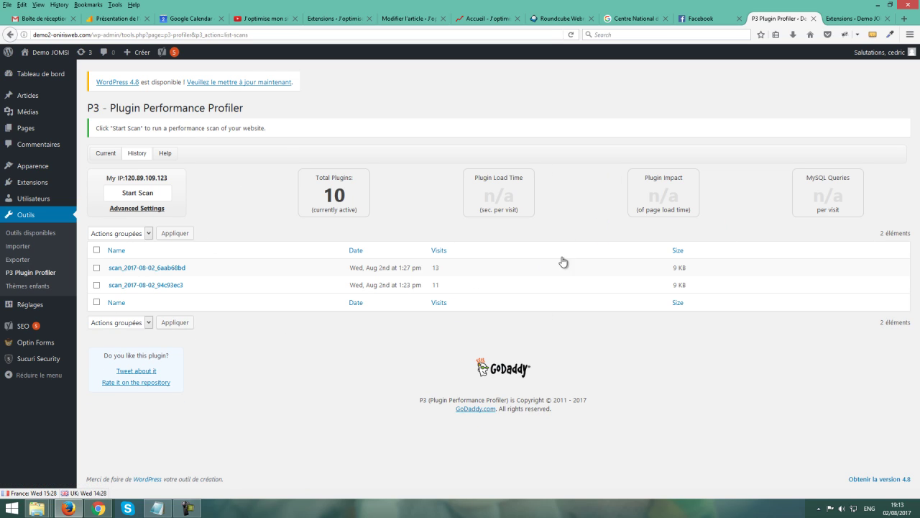
left_click(106, 154)
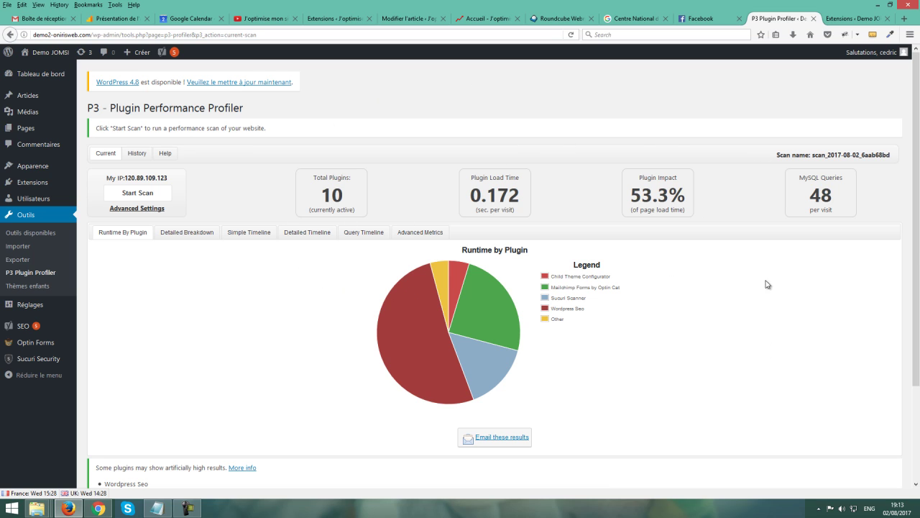
- Examine the new scan's Runtime by Plugin chart, highlighting Child Theme Configurator in the legend and clearing the selection
scroll(762, 313, "down", 2)
scroll(762, 313, "up", 2)
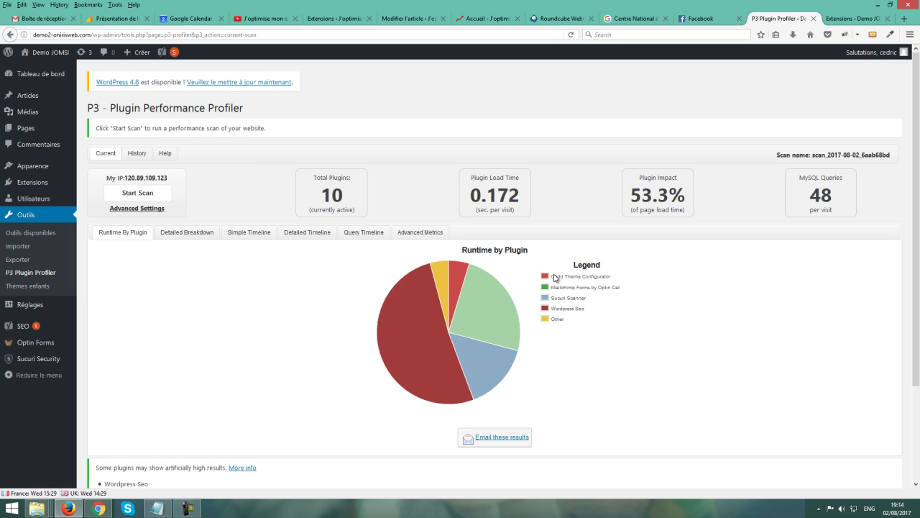
left_click_drag(561, 276, 631, 283)
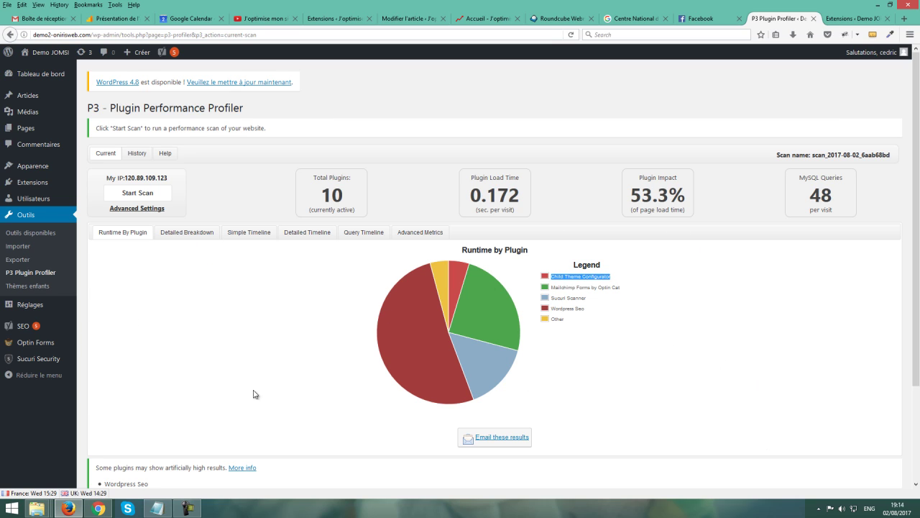
left_click(723, 336)
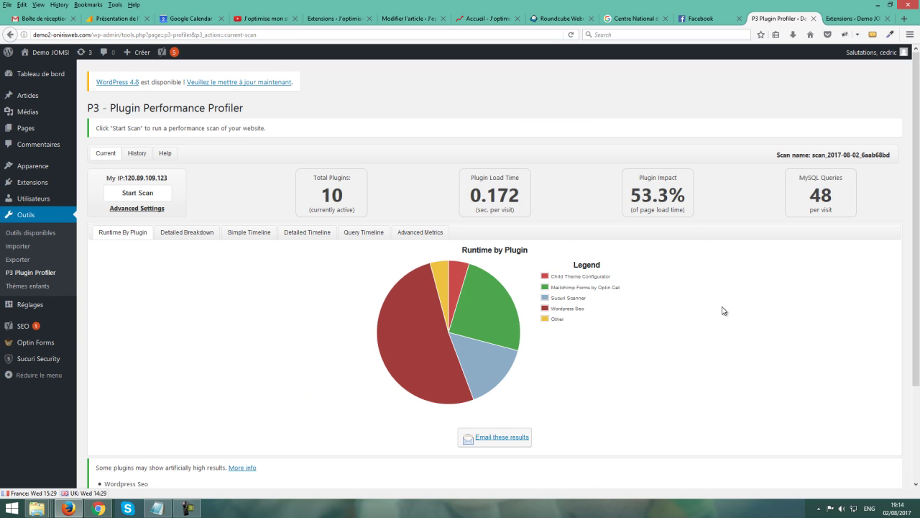